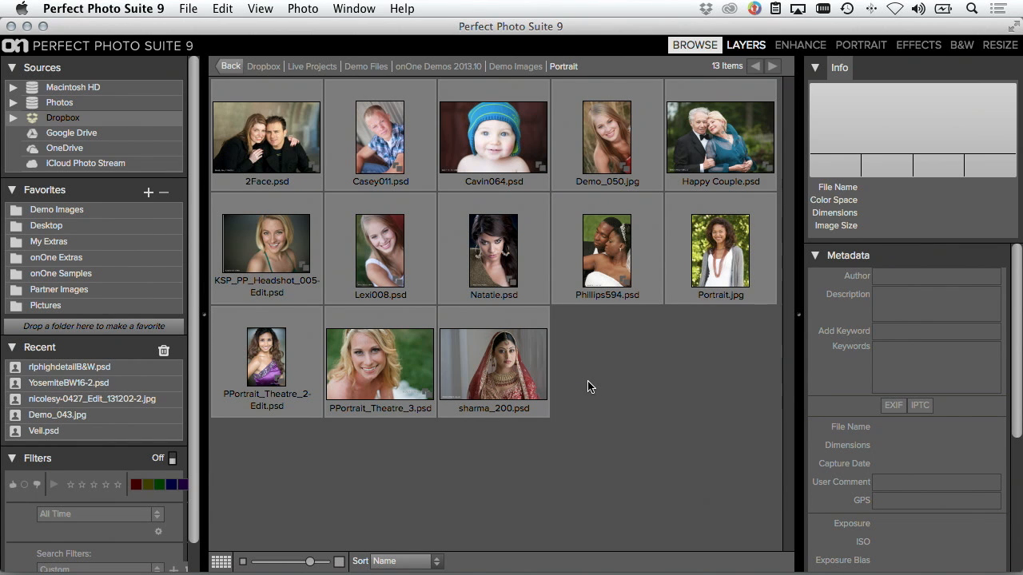
- Open the original Demo_050.jpg in Layers and select the woman's face for retouching in Portrait
click(600, 127)
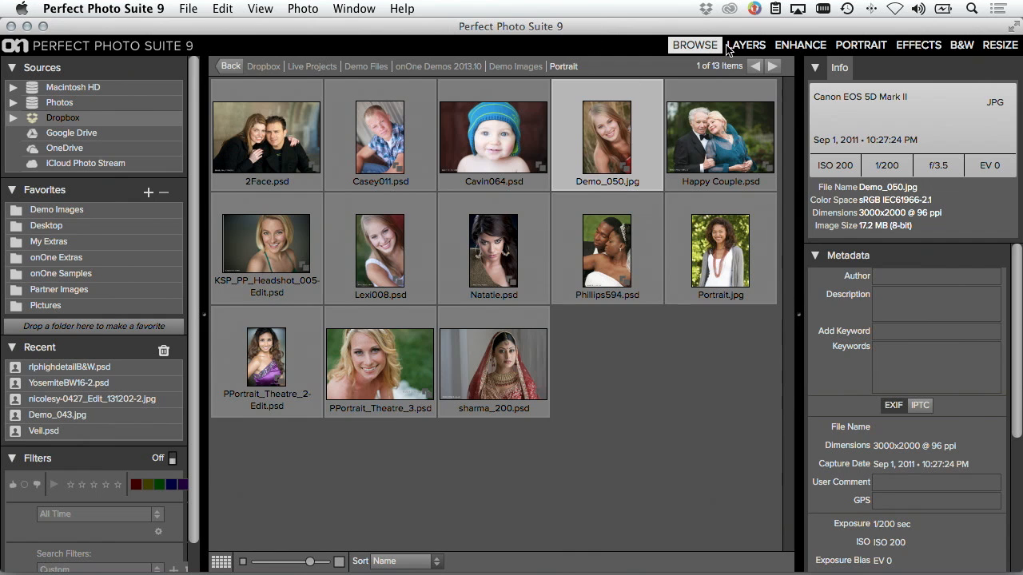
click(752, 49)
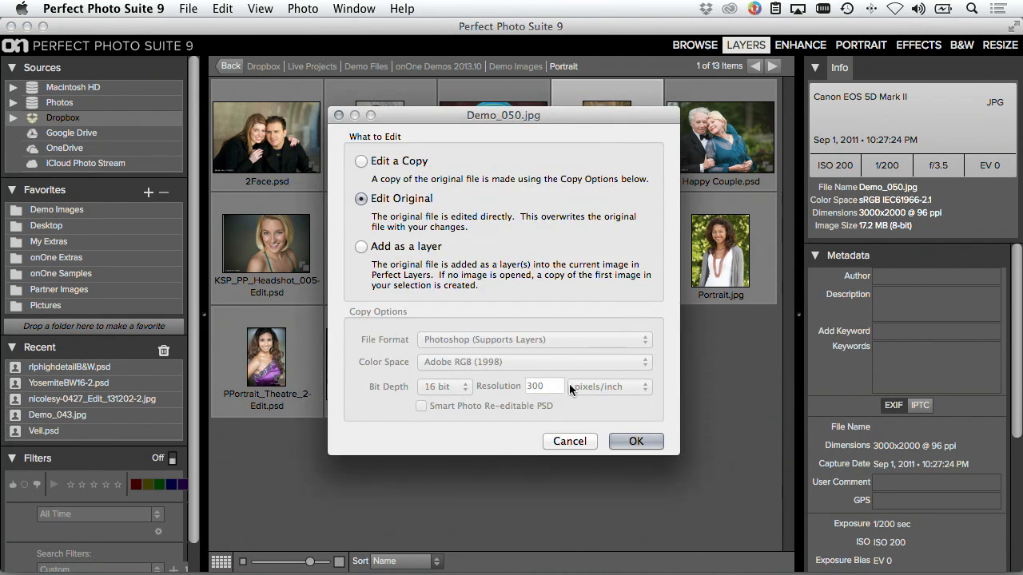
click(612, 441)
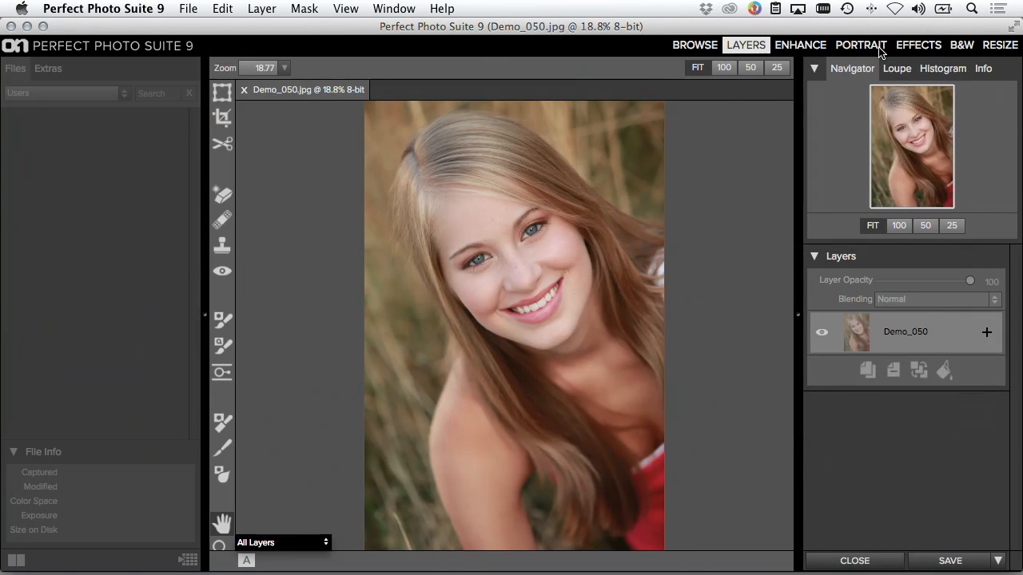
click(861, 46)
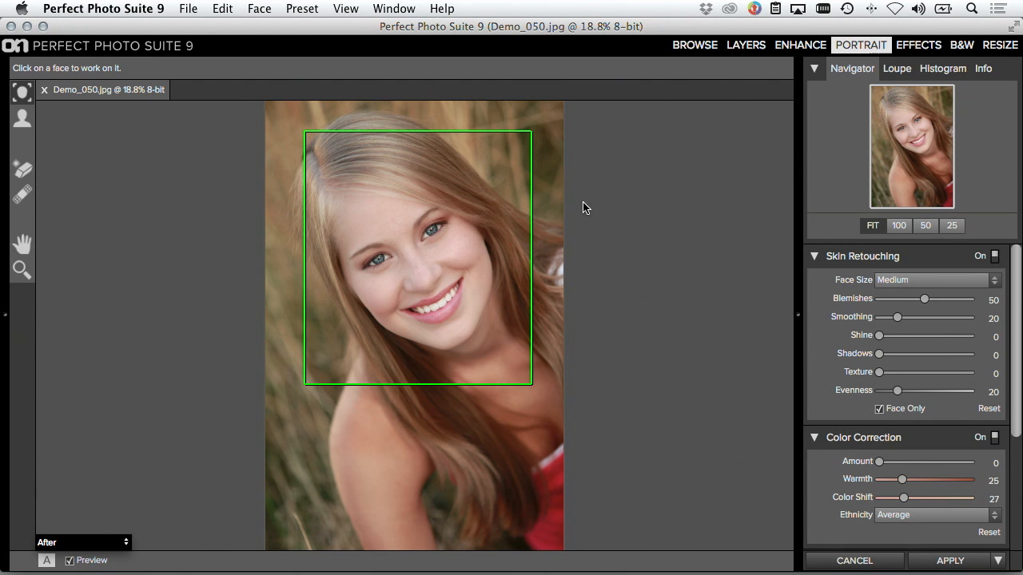
click(424, 213)
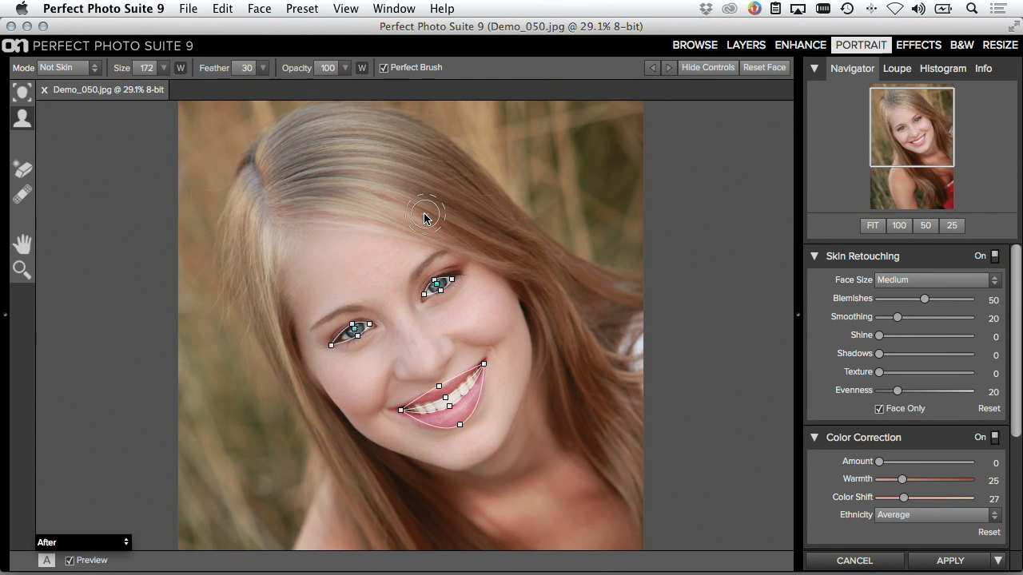
- Fit the eye outlines to the inner eye corners and stretch the mouth outline to both corners of the lips
key(super+equal)
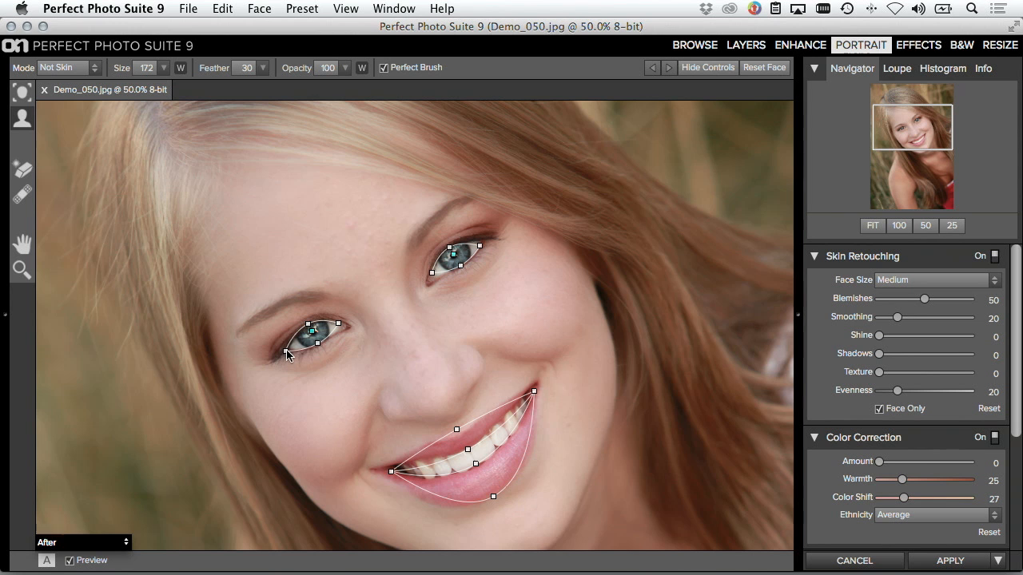
drag(340, 324, 346, 326)
drag(432, 273, 430, 282)
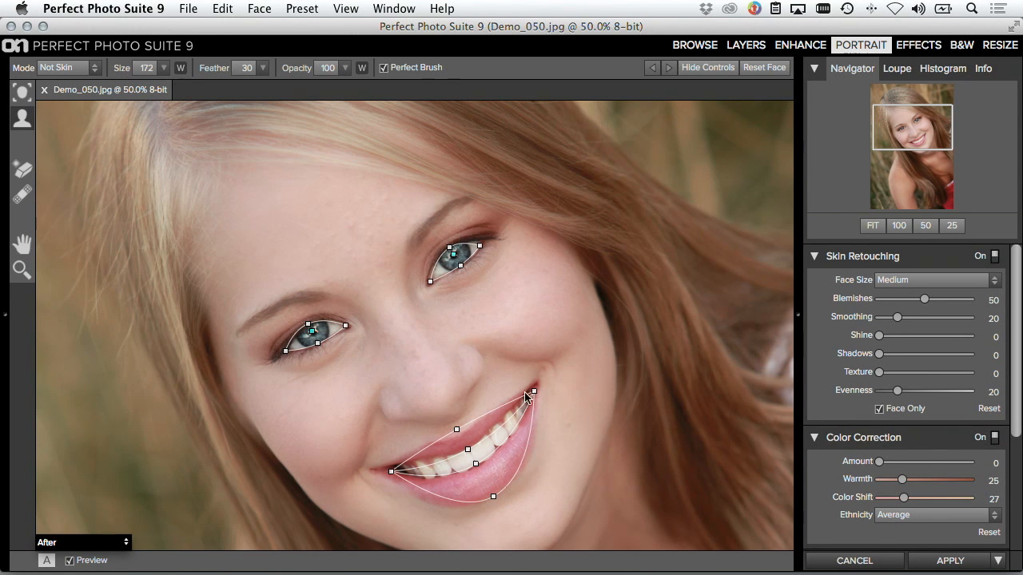
drag(533, 393, 539, 377)
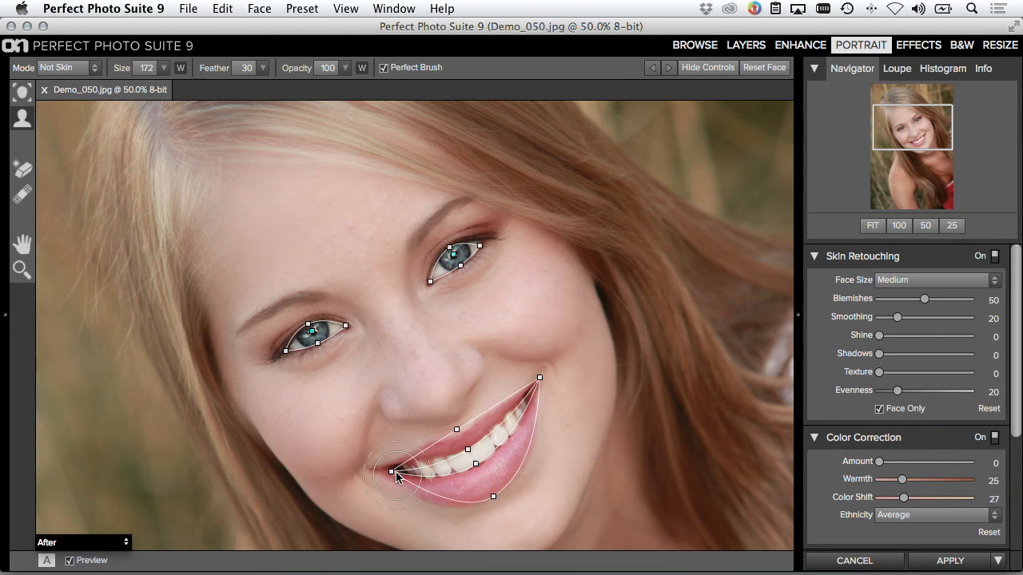
drag(391, 472, 373, 471)
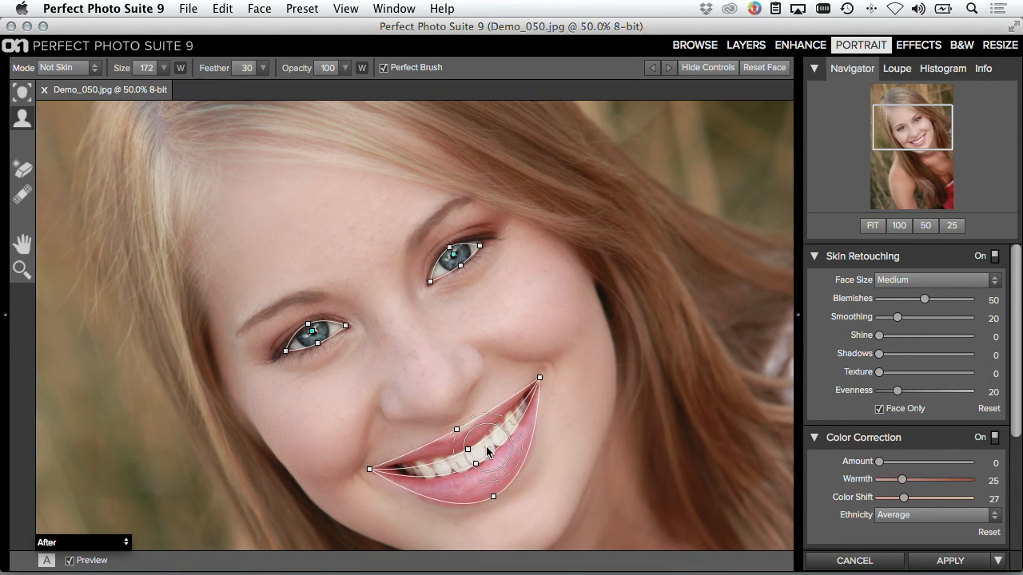
- Hide the face controls and compare the portrait with and without the retouching preview
click(708, 67)
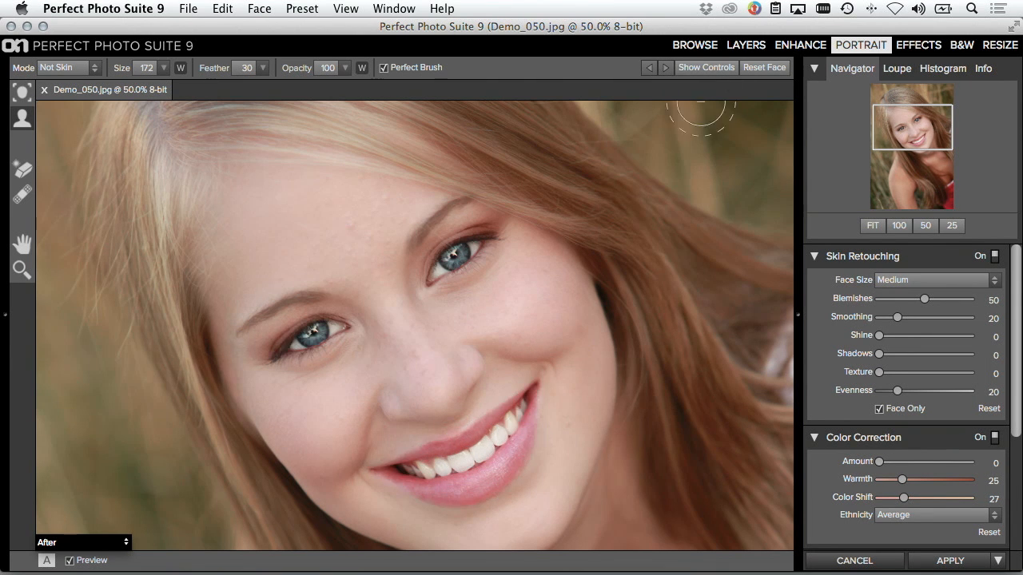
click(69, 561)
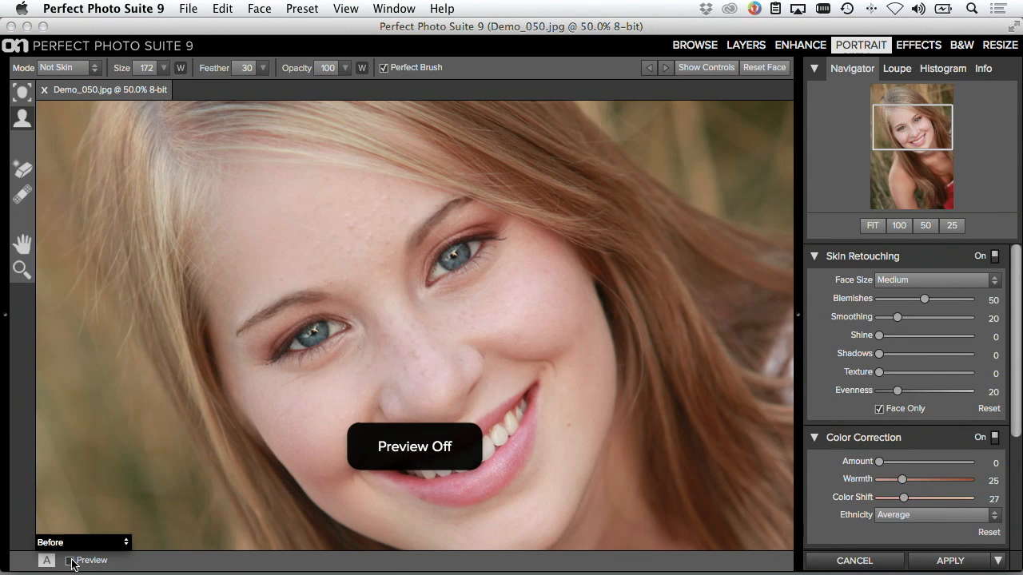
click(69, 561)
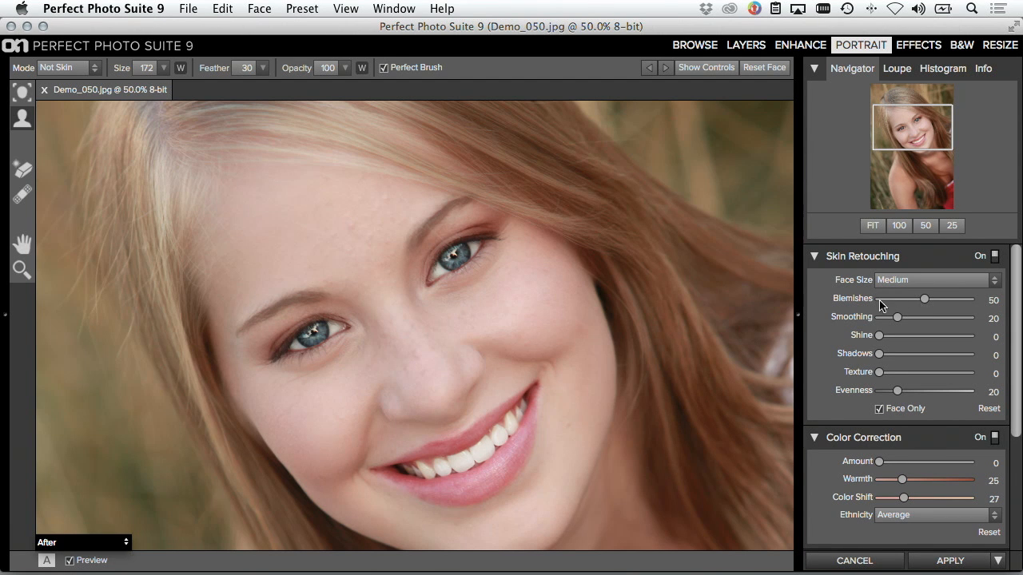
- Try different Skin Retouching strengths and settle on Blemishes 46 and Smoothing 22
drag(925, 300, 863, 319)
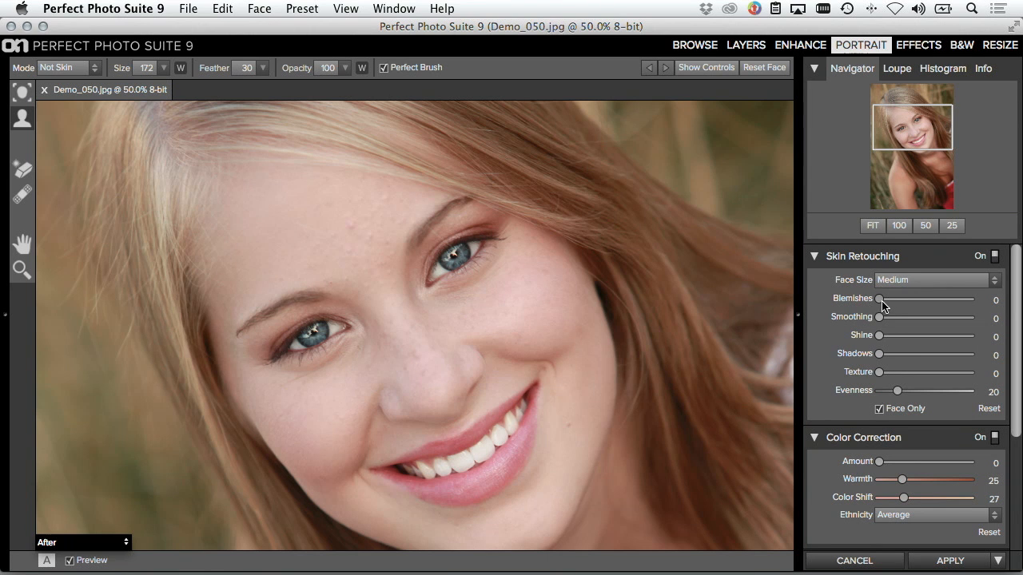
drag(880, 301, 922, 300)
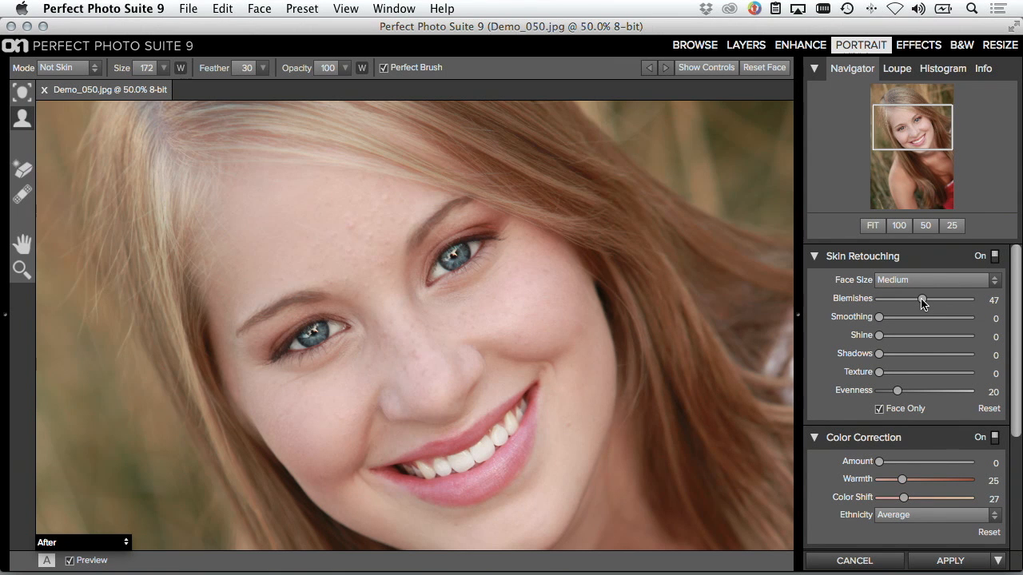
drag(922, 300, 948, 299)
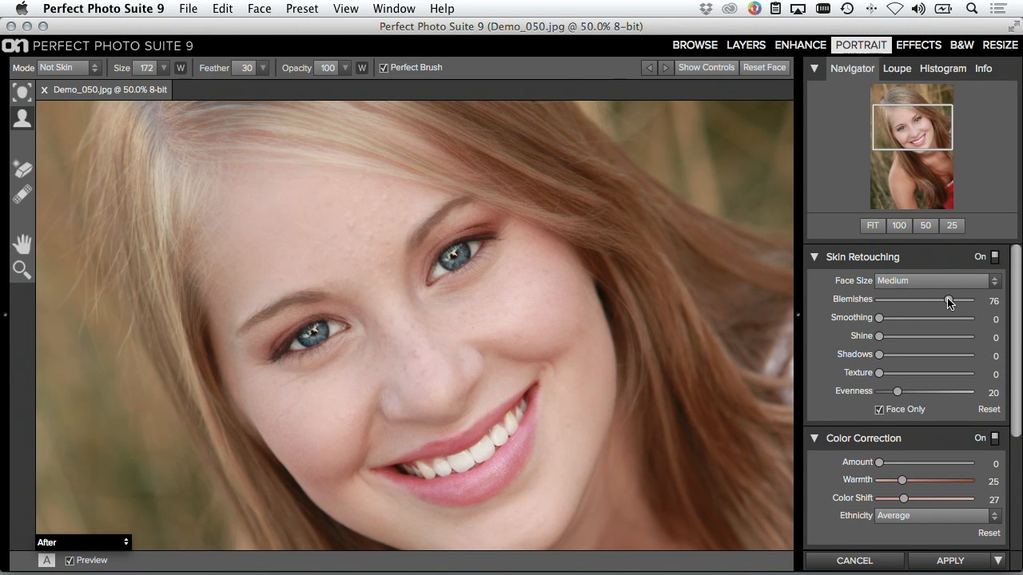
drag(879, 318, 904, 320)
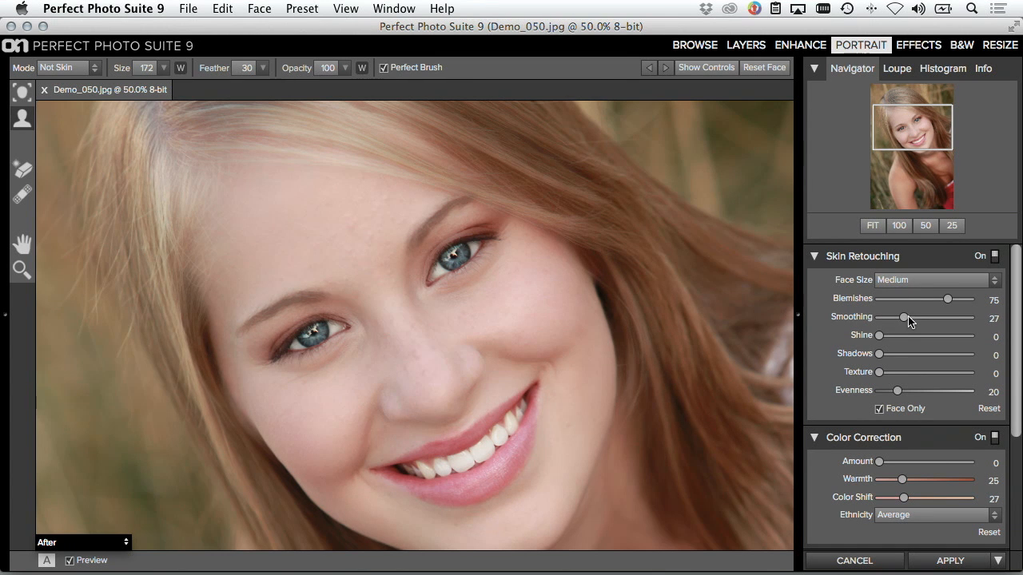
drag(949, 301, 926, 305)
drag(904, 319, 898, 321)
- Compare the portrait with the Eyes & Mouth corrections switched off and on
scroll(1016, 354, down, 2)
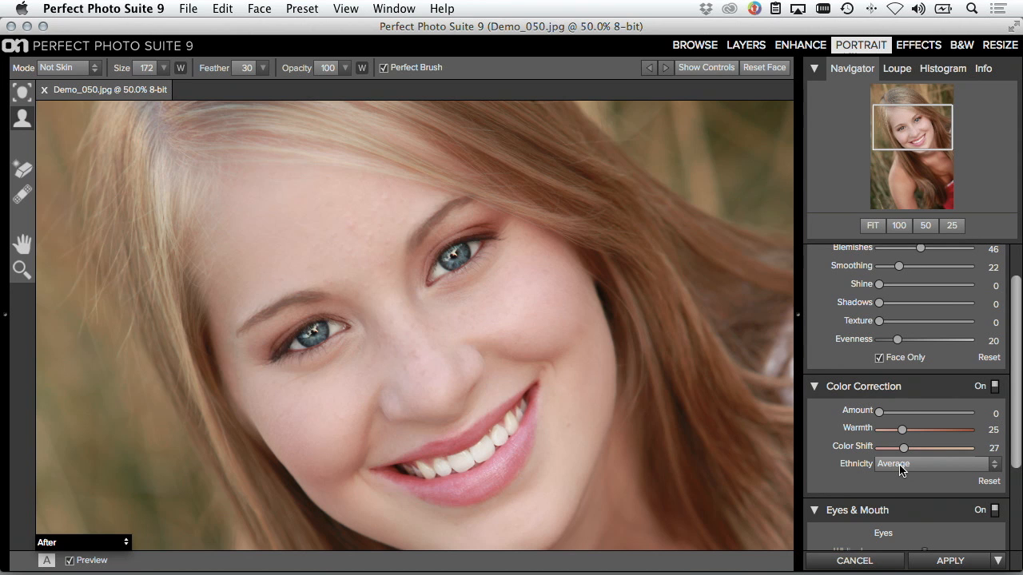
drag(1016, 416, 1016, 499)
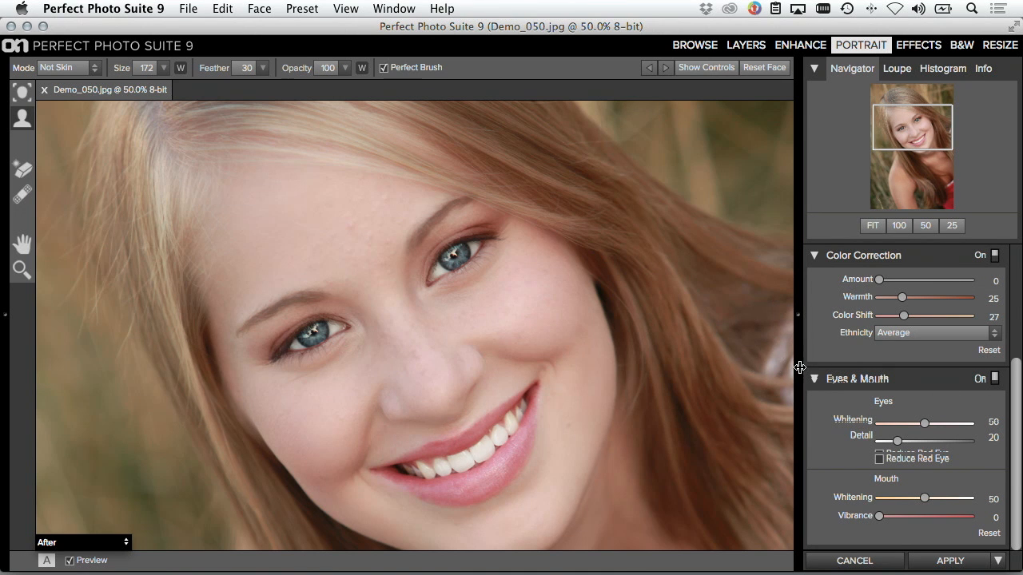
click(995, 381)
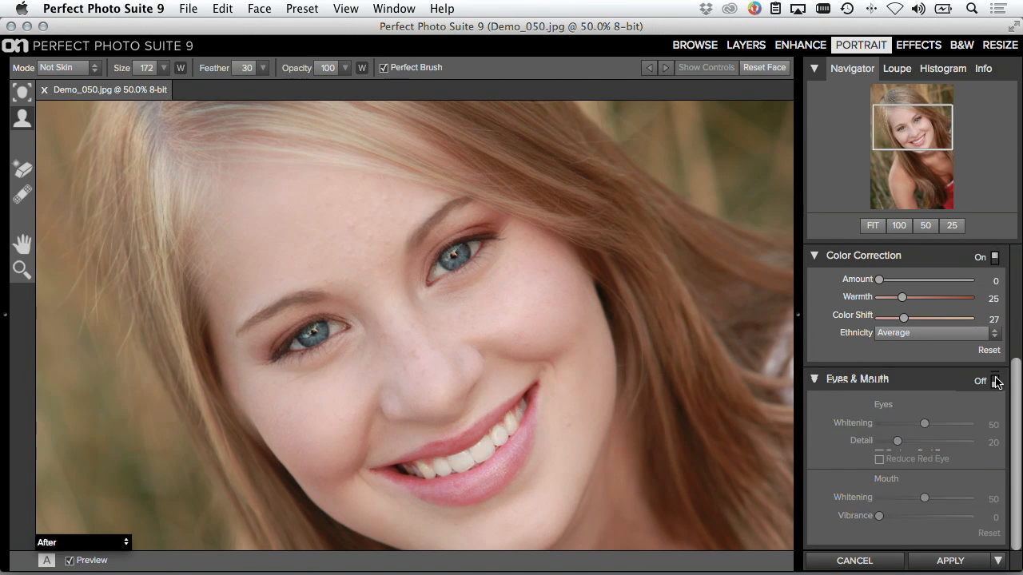
click(995, 381)
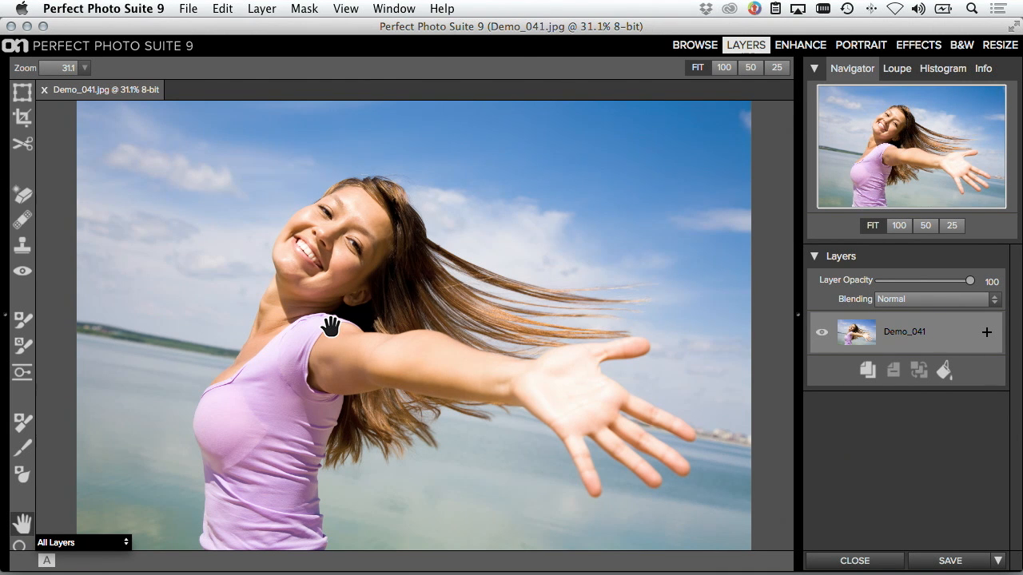
- Paint out the sky and water background around the woman in Demo_041.jpg with the quick mask brush at size 250
click(24, 347)
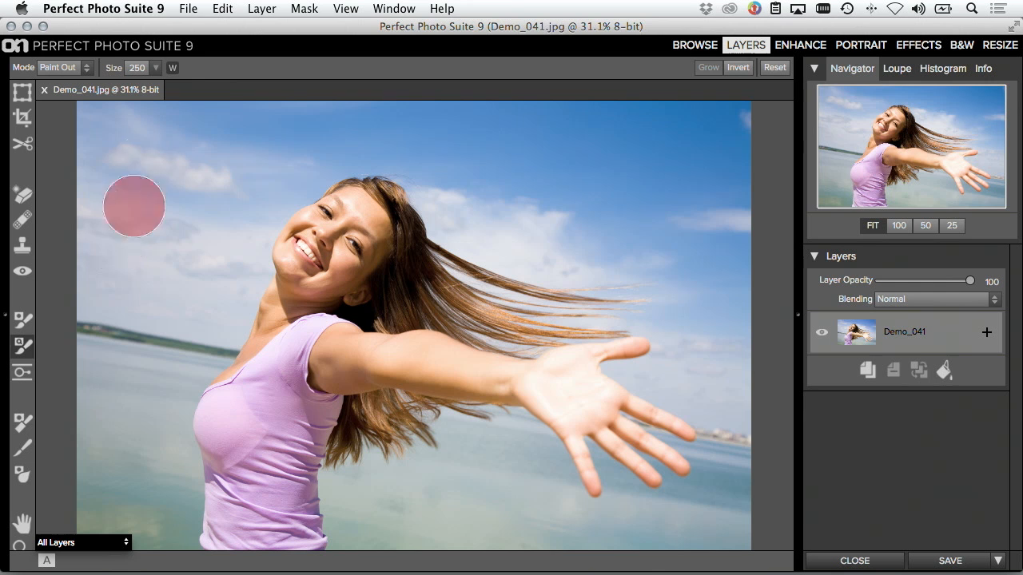
key(c)
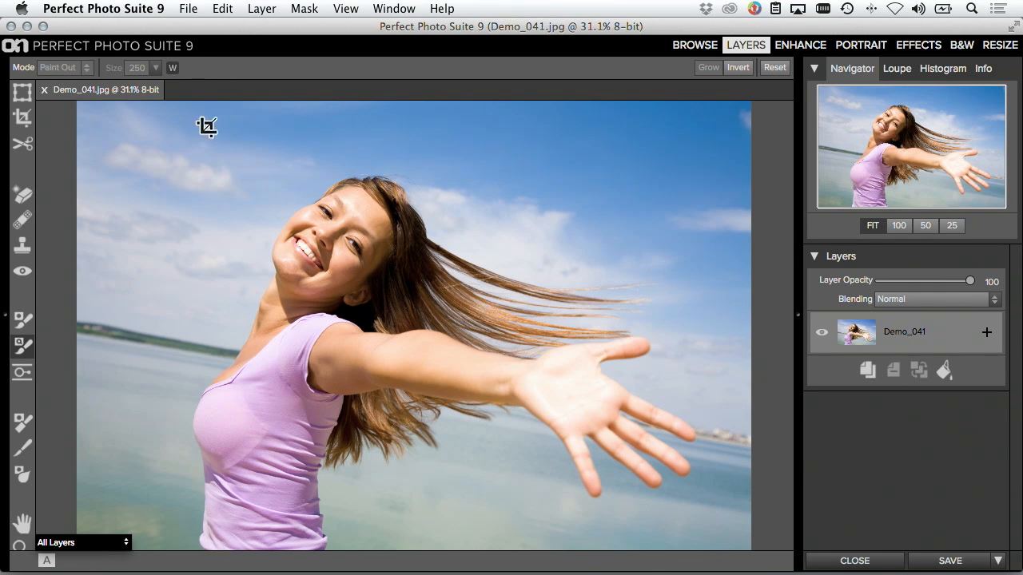
drag(189, 127, 700, 569)
drag(445, 128, 445, 166)
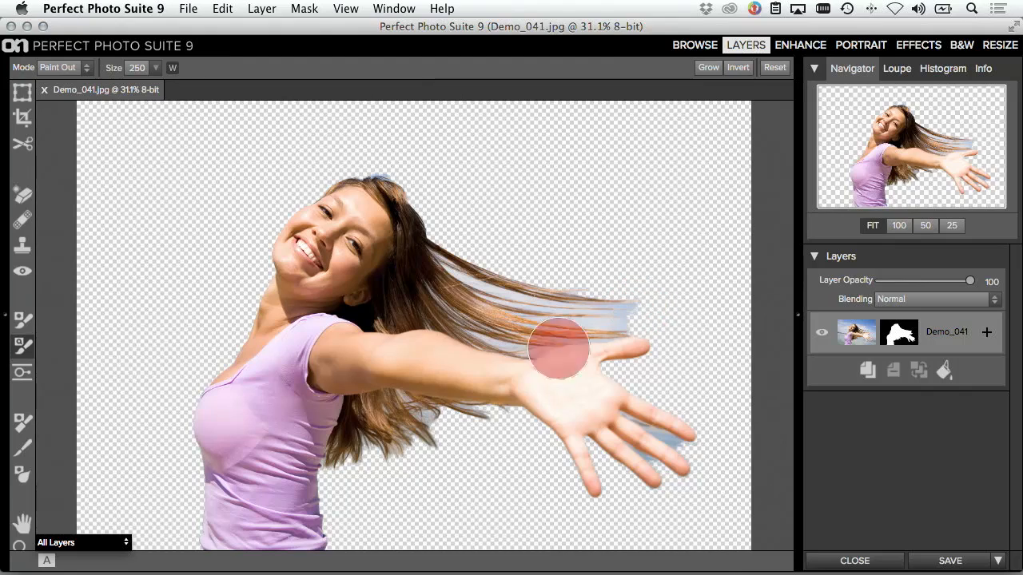
- Refine the mask edge along the top of the woman's head using the refine brush at size 125 in Paint Out mode
click(27, 452)
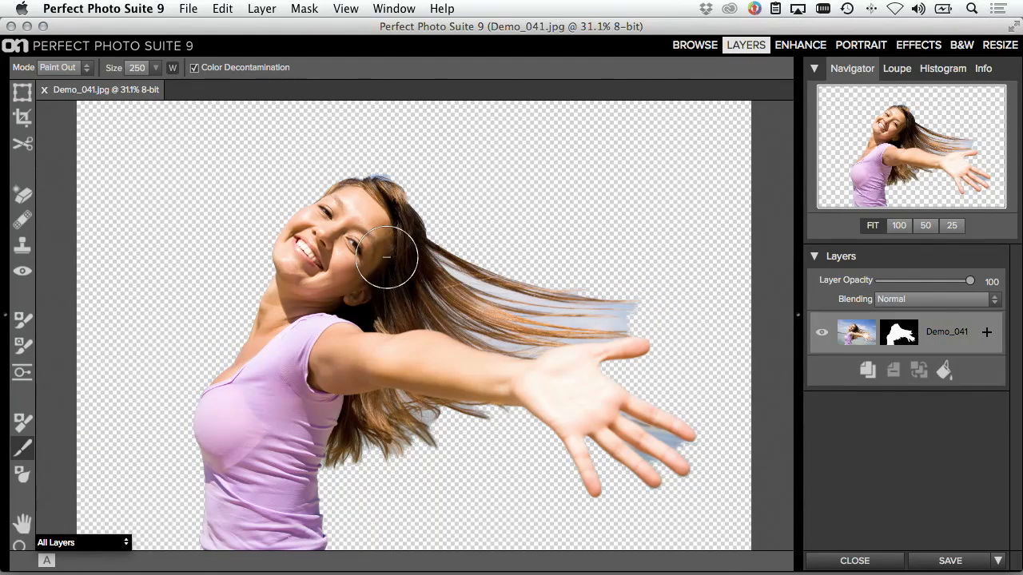
key(bracketleft)
key(bracketleft)
key(bracketleft)
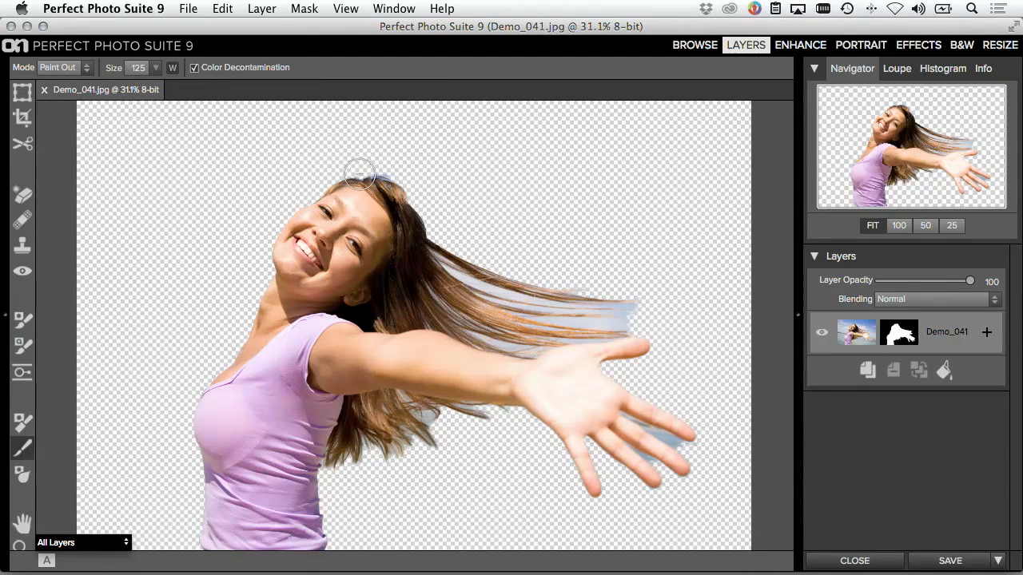
drag(360, 172, 398, 203)
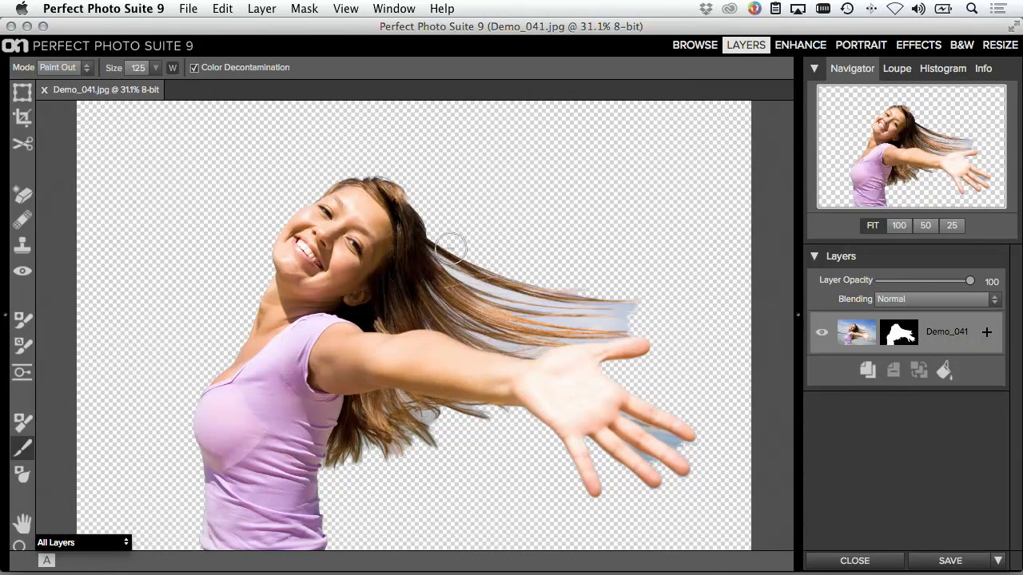
- Enlarge the refine brush and clean the leftover sky from the flying hair, between the fingers and around the lower hair
key(bracketright)
key(bracketright)
key(bracketright)
mouse_move(449, 268)
mouse_down()
mouse_move(502, 294)
mouse_move(632, 309)
mouse_move(583, 331)
mouse_move(526, 333)
mouse_move(435, 303)
mouse_move(448, 306)
mouse_up()
drag(631, 415, 672, 460)
mouse_move(480, 420)
mouse_down()
mouse_move(390, 409)
mouse_move(355, 442)
mouse_move(370, 450)
mouse_move(418, 438)
mouse_move(416, 462)
mouse_up()
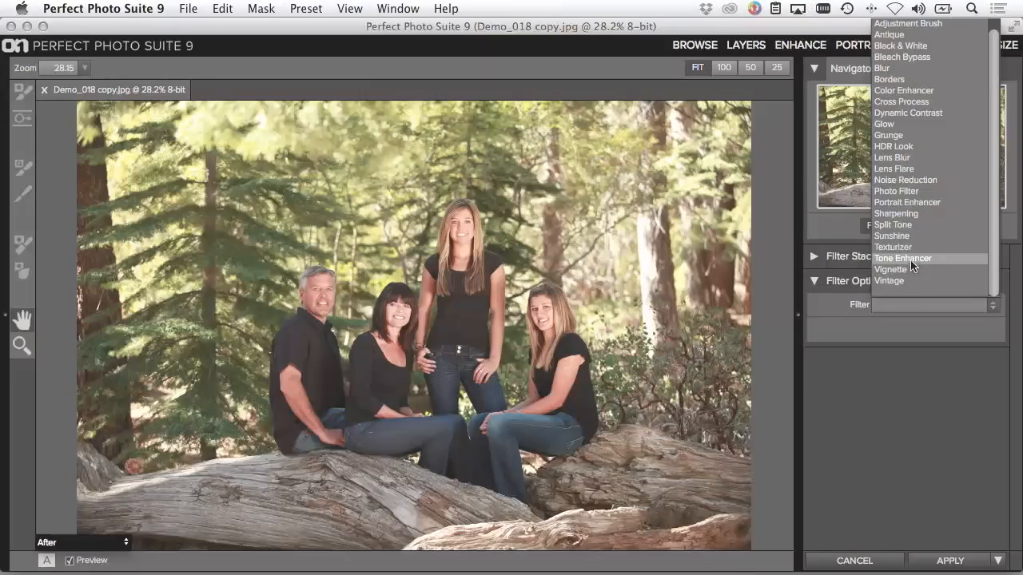
- Add the Tone Enhancer filter to the family photo Demo_018 copy.jpg and lower its Brightness to -48
click(943, 259)
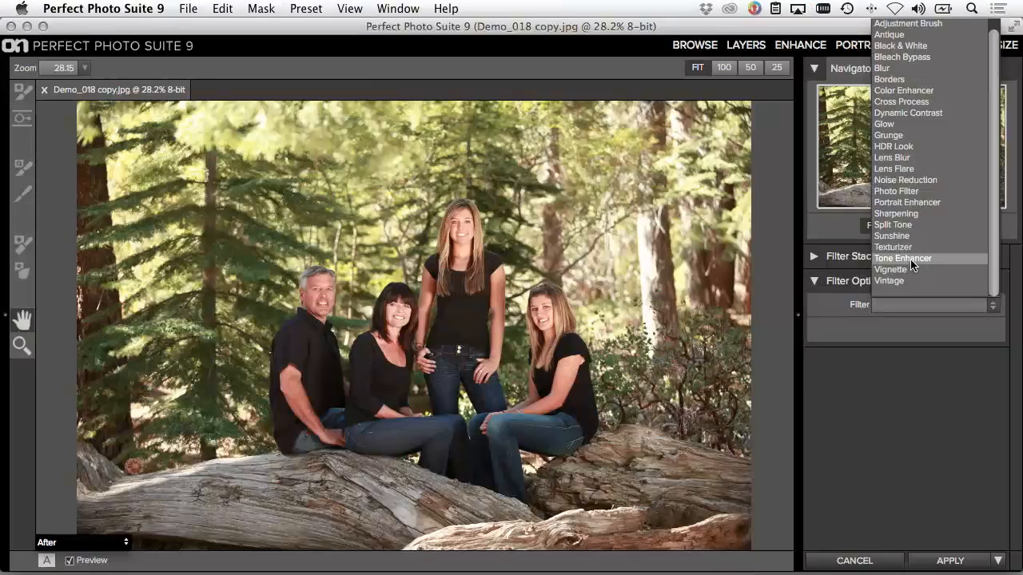
drag(921, 368, 885, 371)
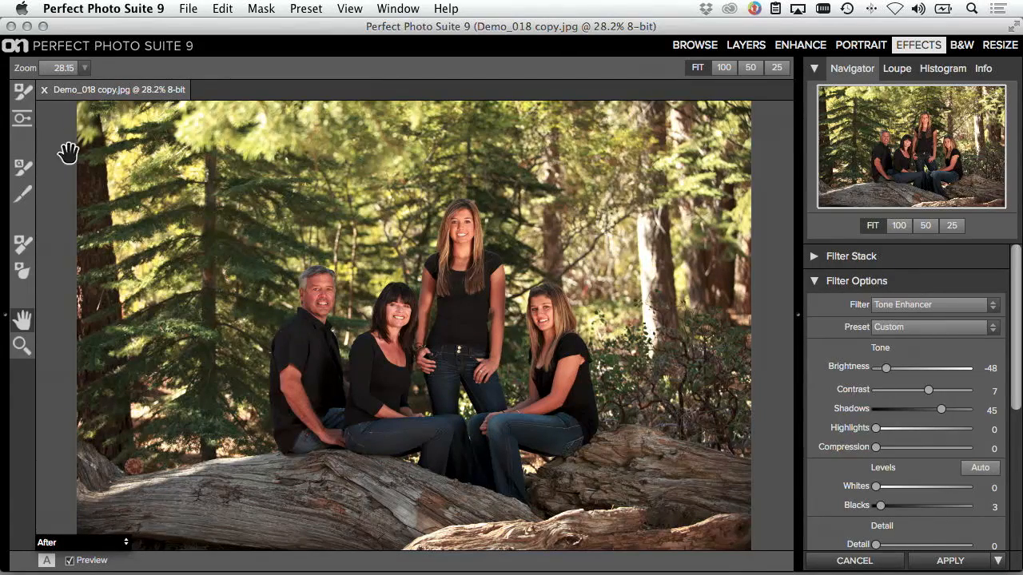
- Mask the four family members out of the Tone Enhancer effect with the quick mask brush at size 80 and fine-tune its Brightness
click(22, 167)
key(bracketleft)
key(bracketleft)
key(bracketleft)
key(bracketleft)
key(bracketleft)
key(bracketleft)
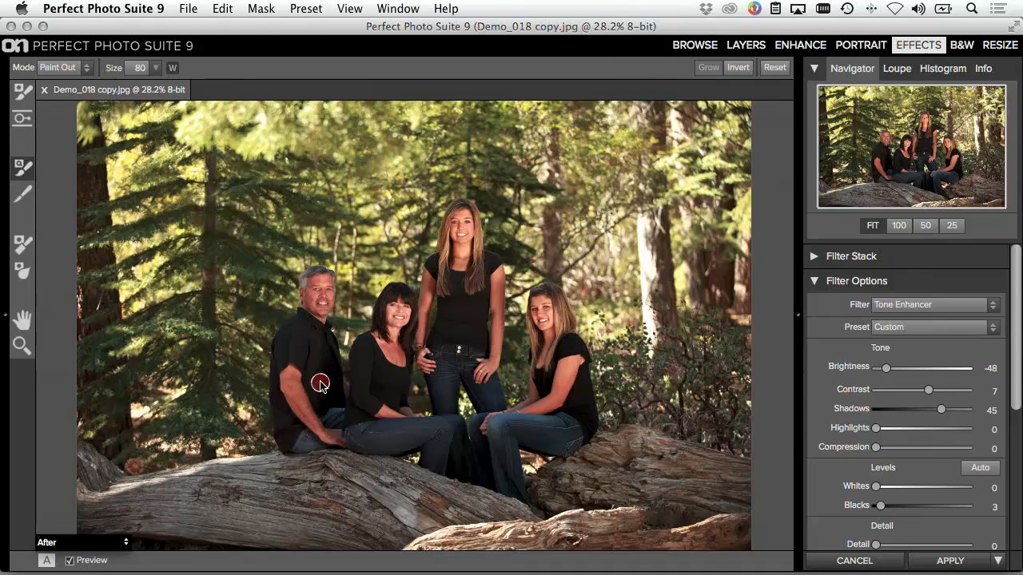
mouse_move(316, 289)
mouse_down()
mouse_move(300, 401)
mouse_move(349, 427)
mouse_move(367, 408)
mouse_move(397, 305)
mouse_move(383, 423)
mouse_move(421, 434)
mouse_move(441, 420)
mouse_move(456, 222)
mouse_move(466, 340)
mouse_up()
mouse_move(482, 397)
mouse_down()
mouse_move(533, 432)
mouse_move(556, 415)
mouse_move(553, 308)
mouse_up()
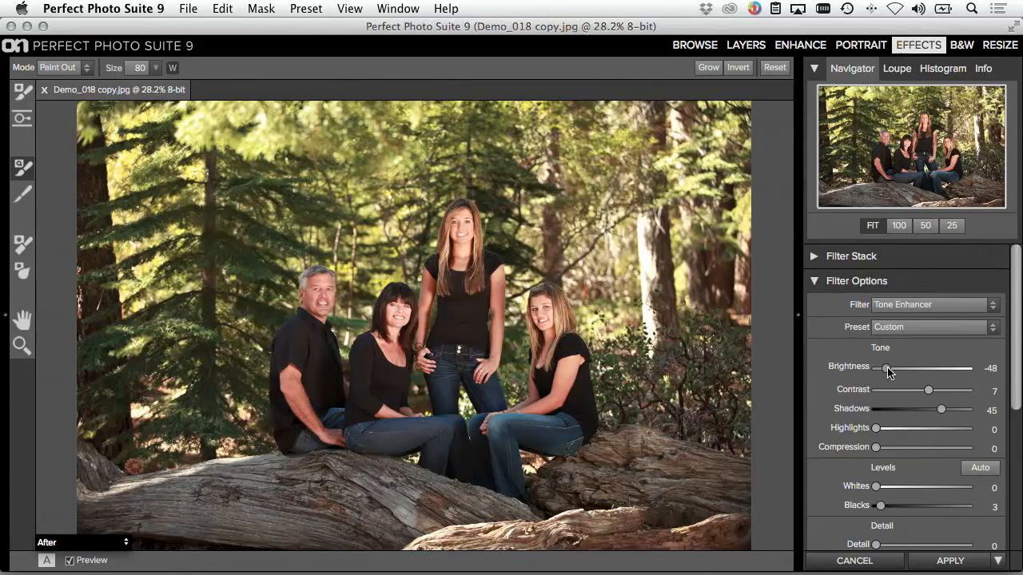
mouse_move(899, 370)
mouse_down()
mouse_move(959, 370)
mouse_move(895, 372)
mouse_up()
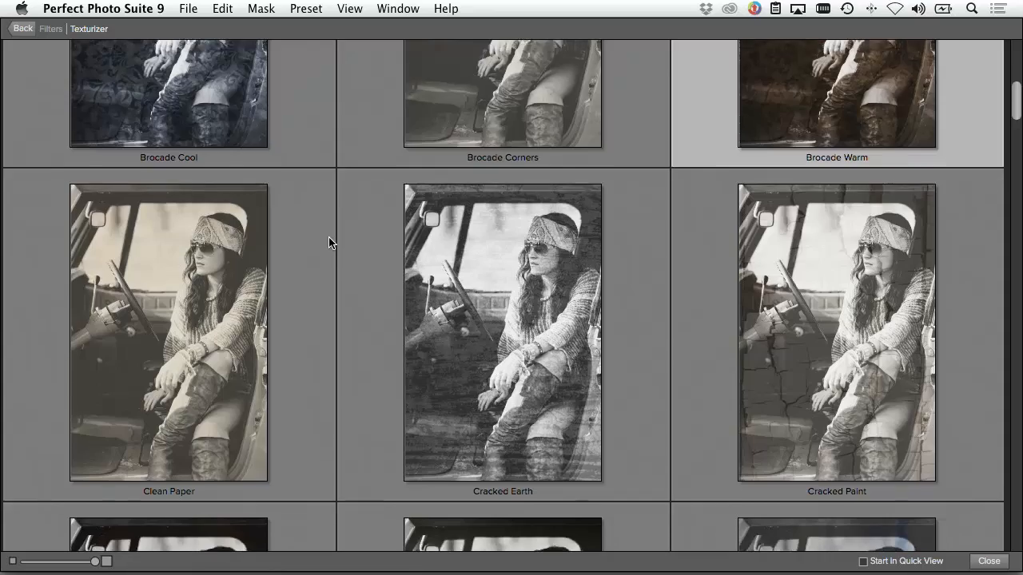
- Examine the Texturizer filter presets previewed on the photo of the woman sitting in the vehicle
scroll(329, 236, down, 10)
scroll(329, 237, down, 15)
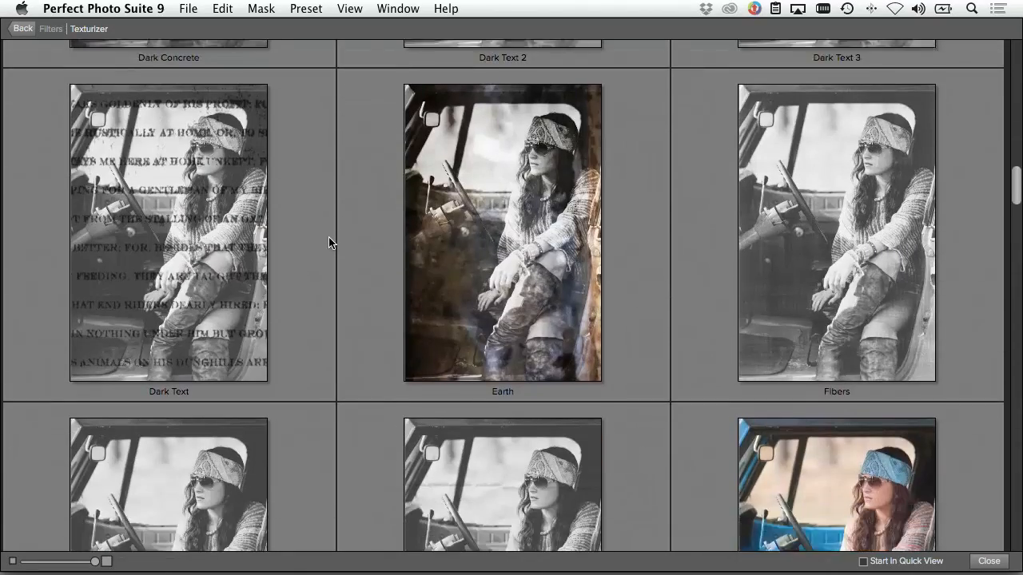
scroll(329, 236, down, 15)
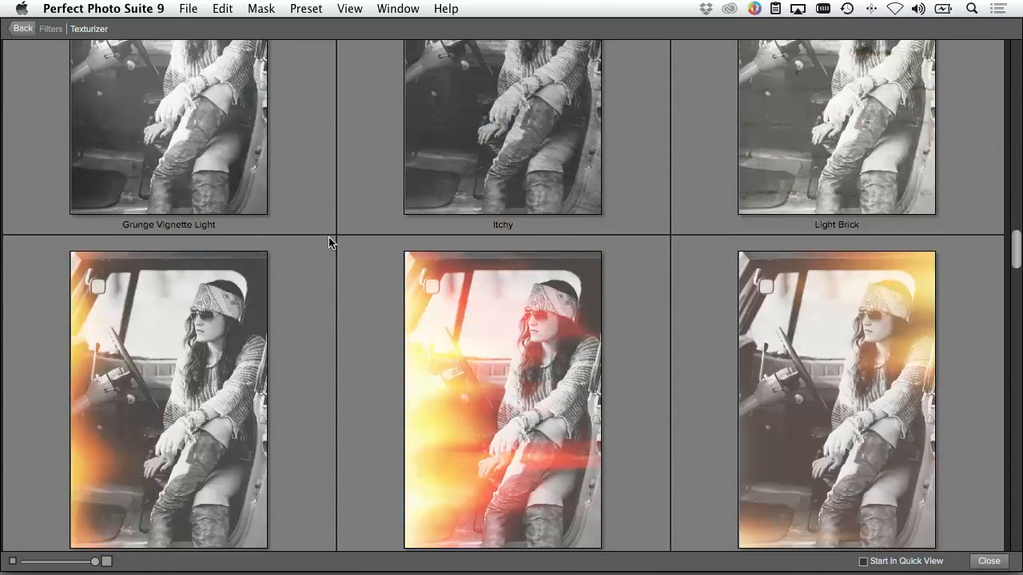
scroll(330, 242, down, 12)
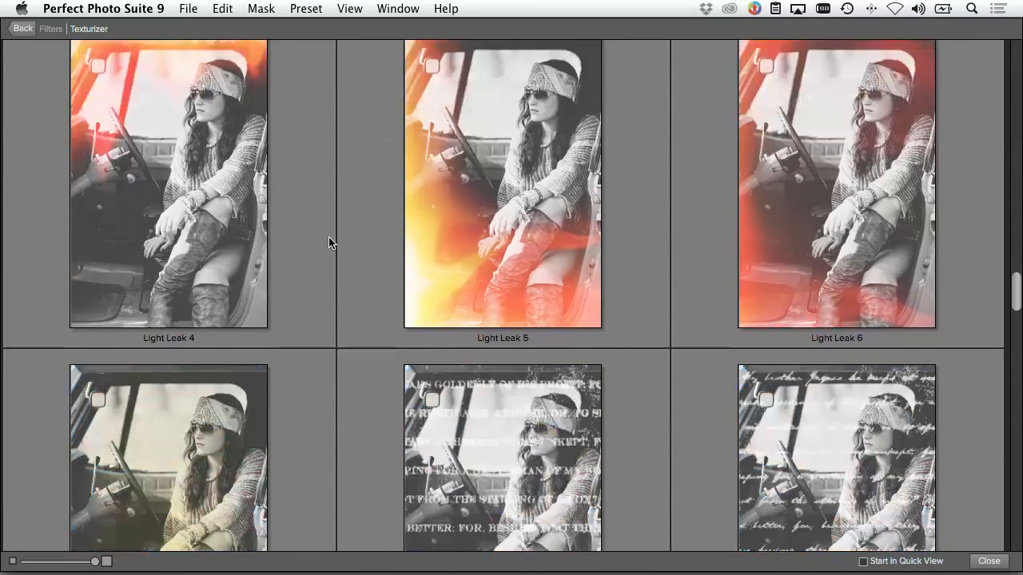
scroll(328, 243, down, 15)
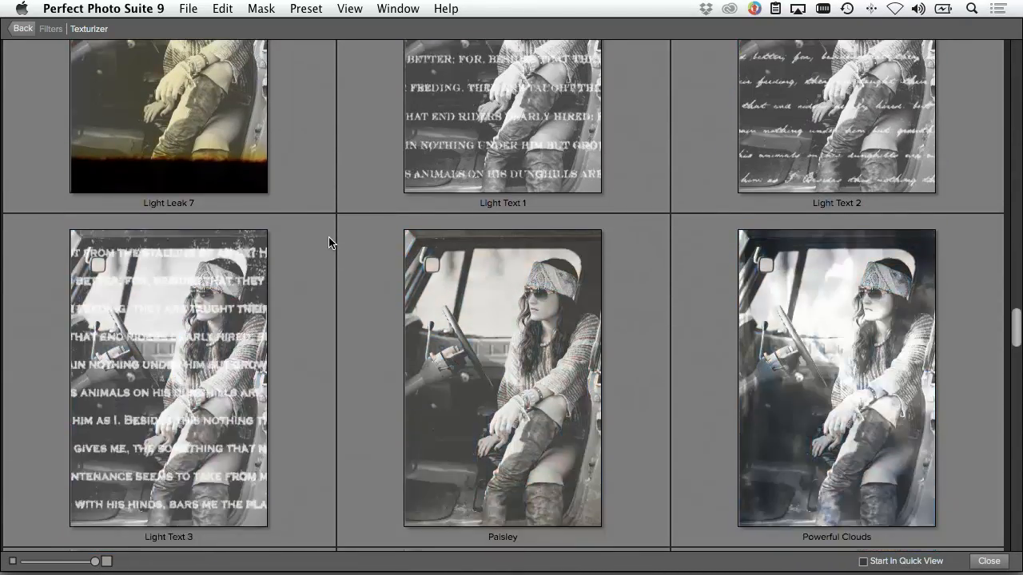
scroll(329, 236, down, 5)
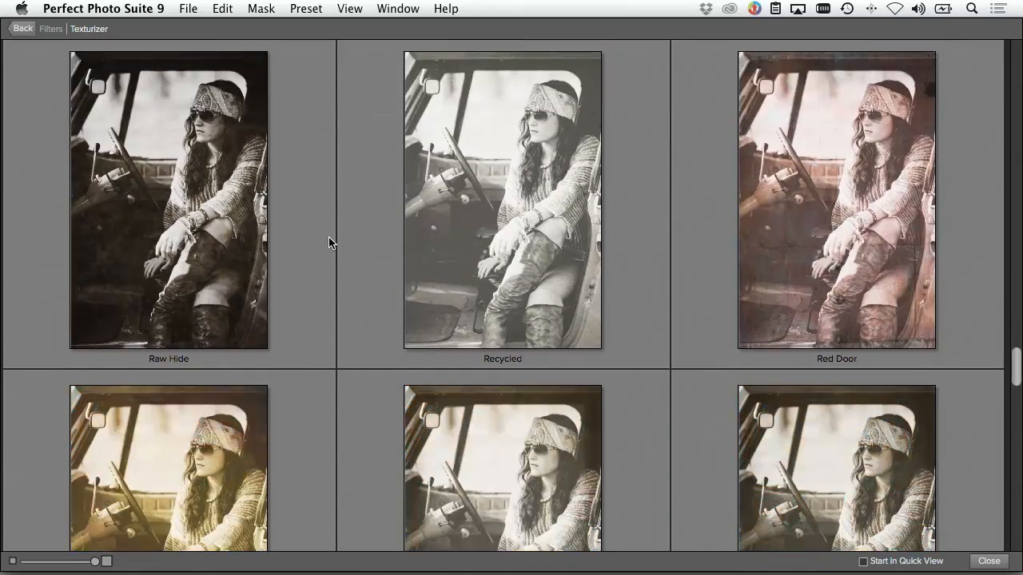